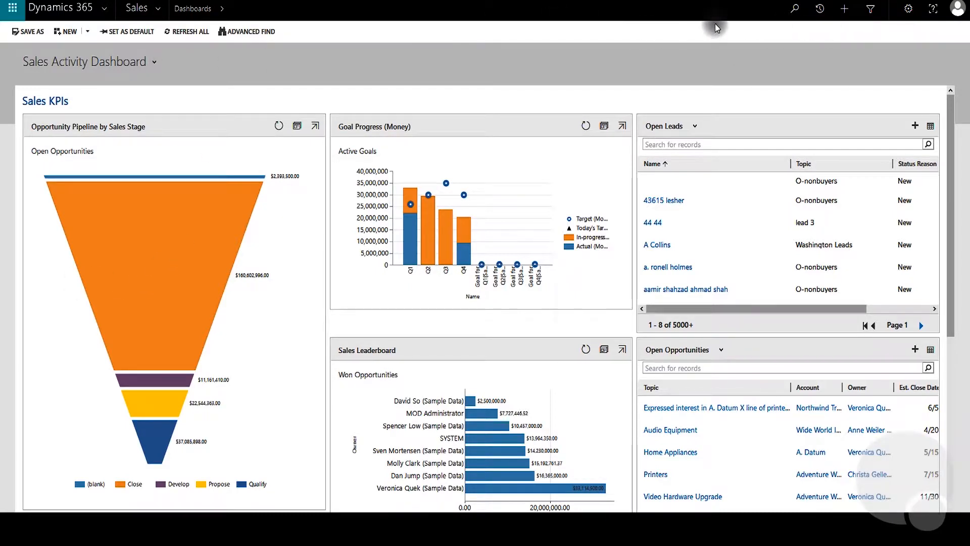
# Open the first B-nonbuyers lead in the My Open Leads list and show its Disqualify options
pyautogui.click(157, 12)
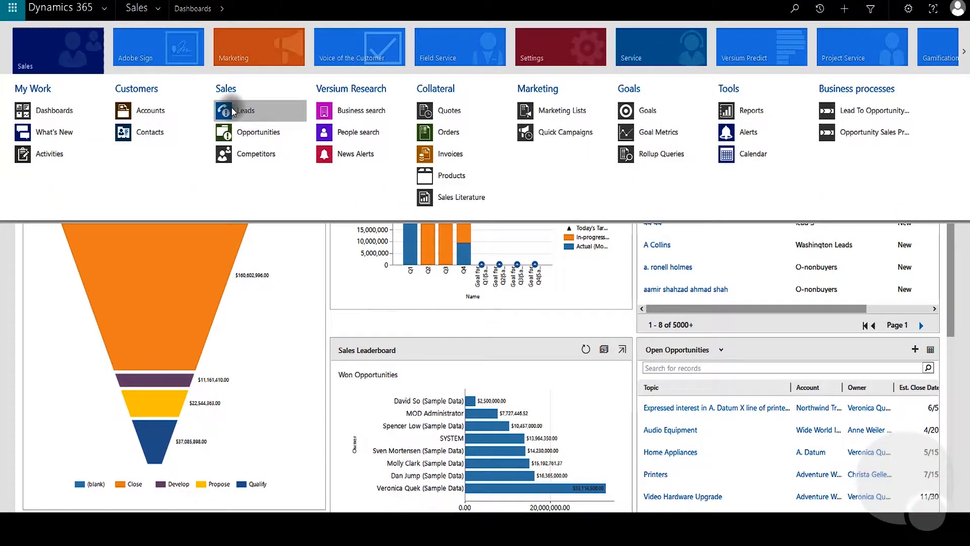
pyautogui.click(232, 110)
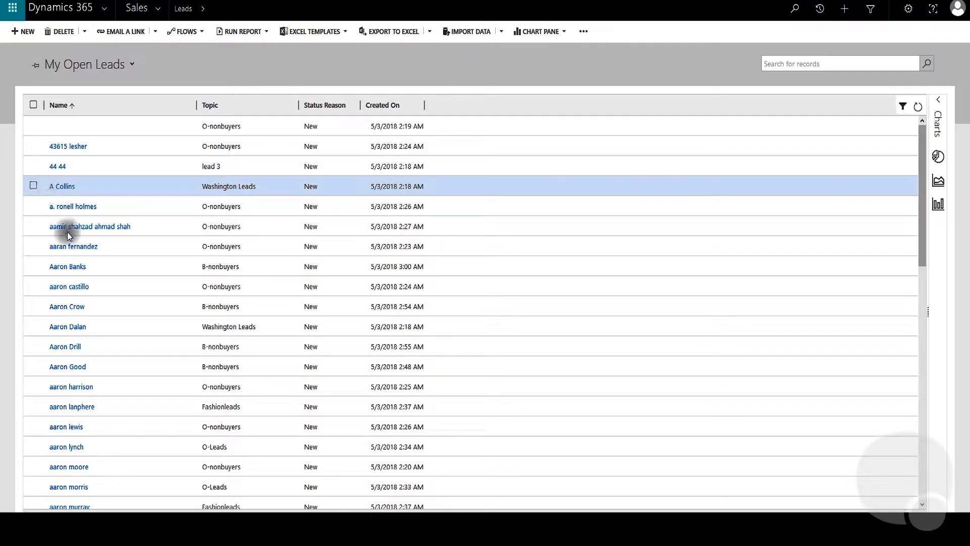
pyautogui.click(71, 268)
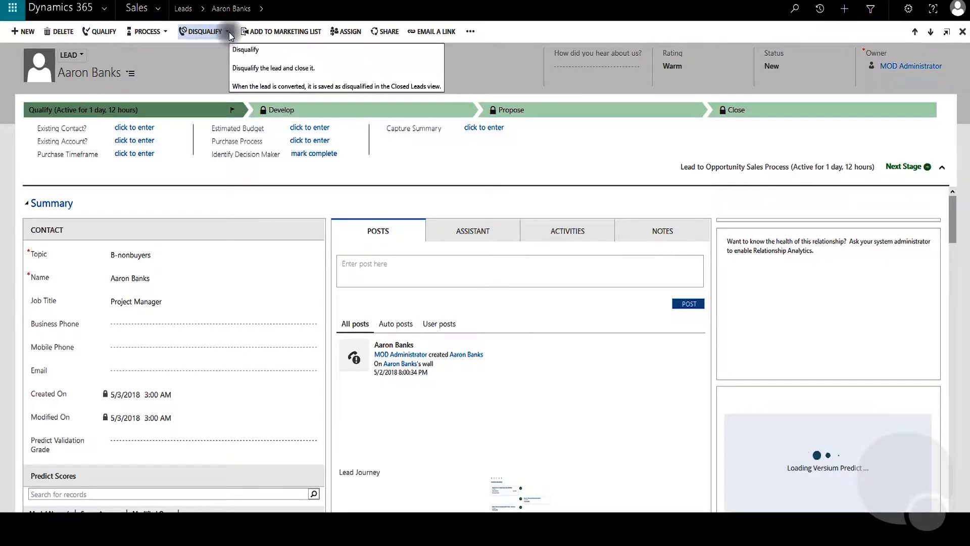
pyautogui.click(226, 31)
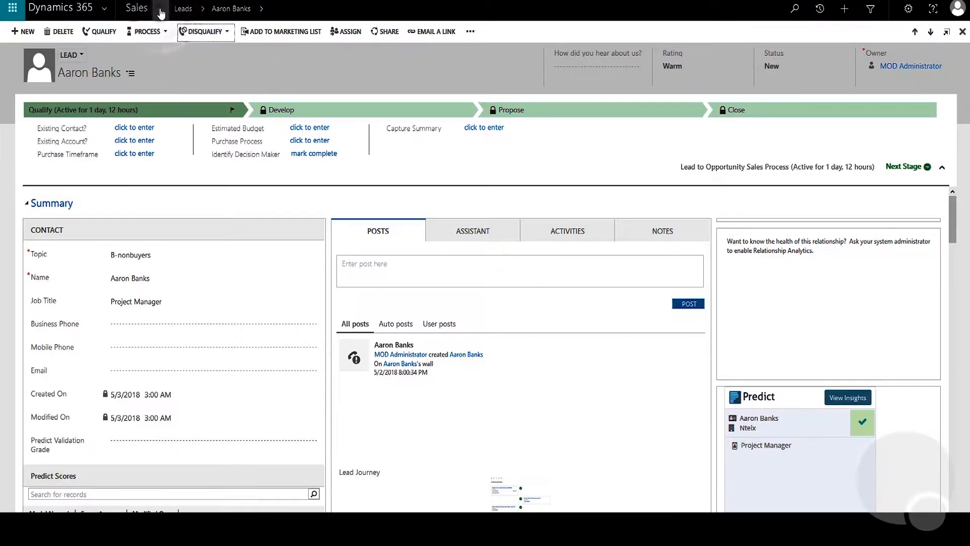
# Go to the Customizations area in Settings and open the default solution for customizing the system
pyautogui.click(159, 10)
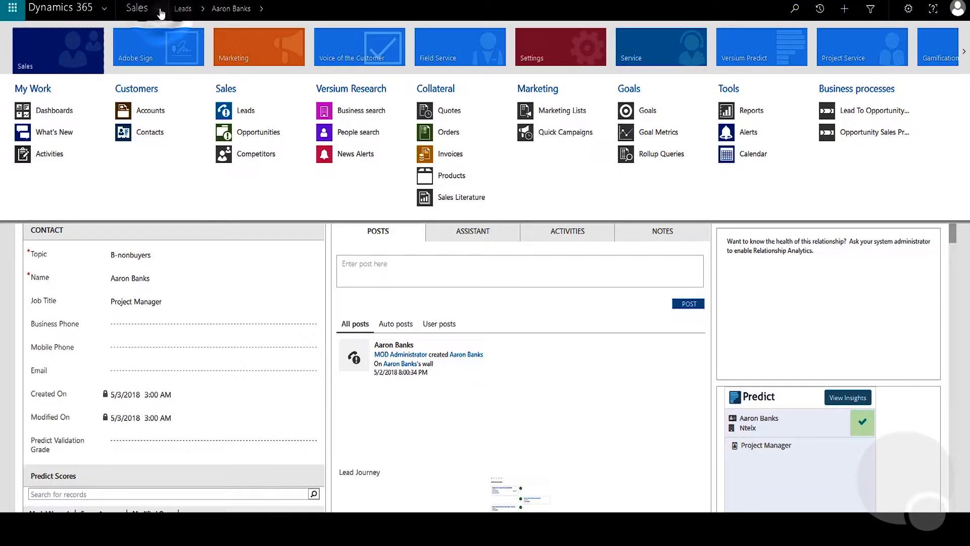
pyautogui.click(547, 40)
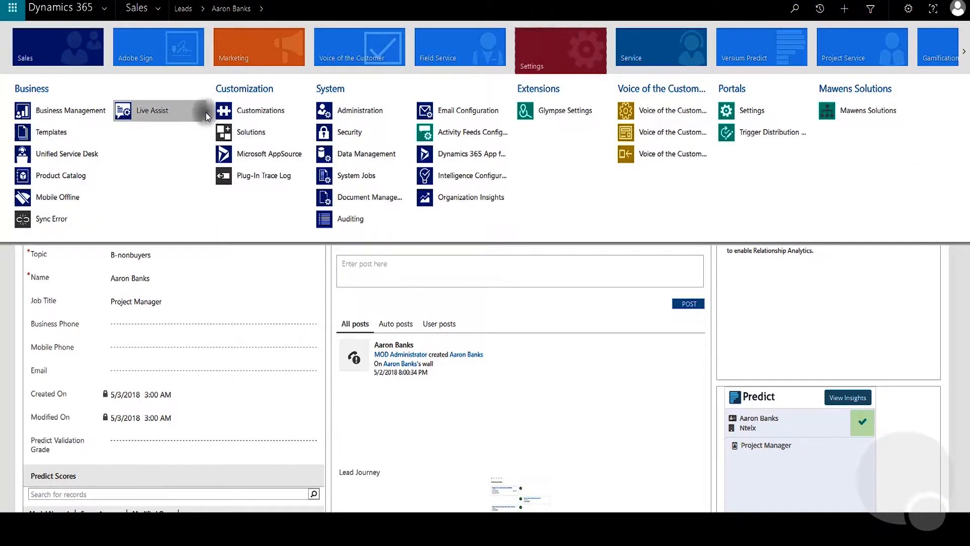
pyautogui.click(271, 114)
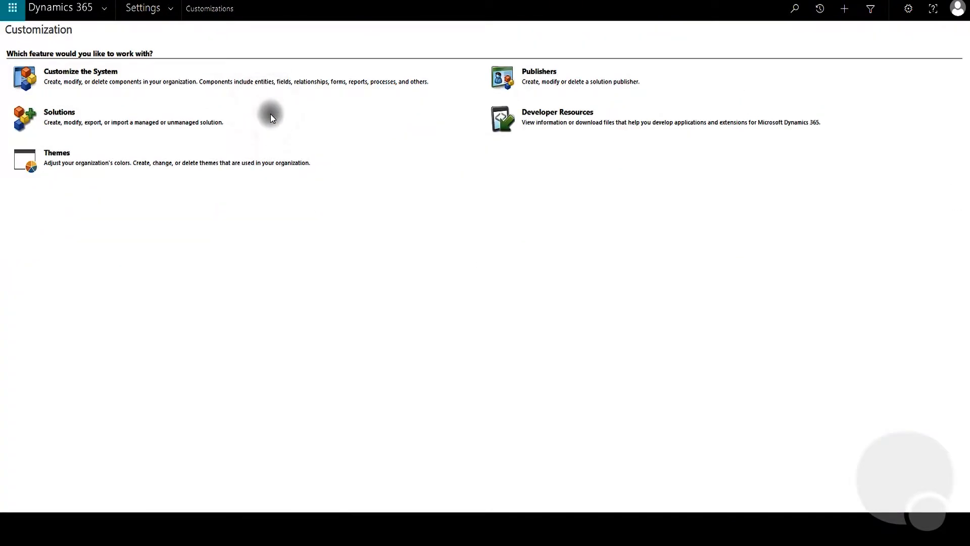
pyautogui.click(95, 77)
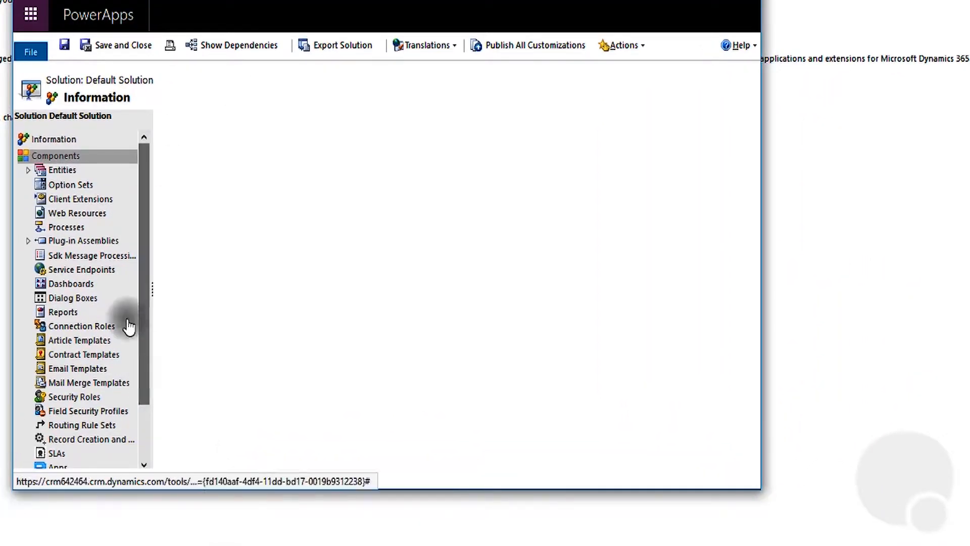
# Expand the Entities component of the default solution and open the Lead entity's definition
pyautogui.click(23, 161)
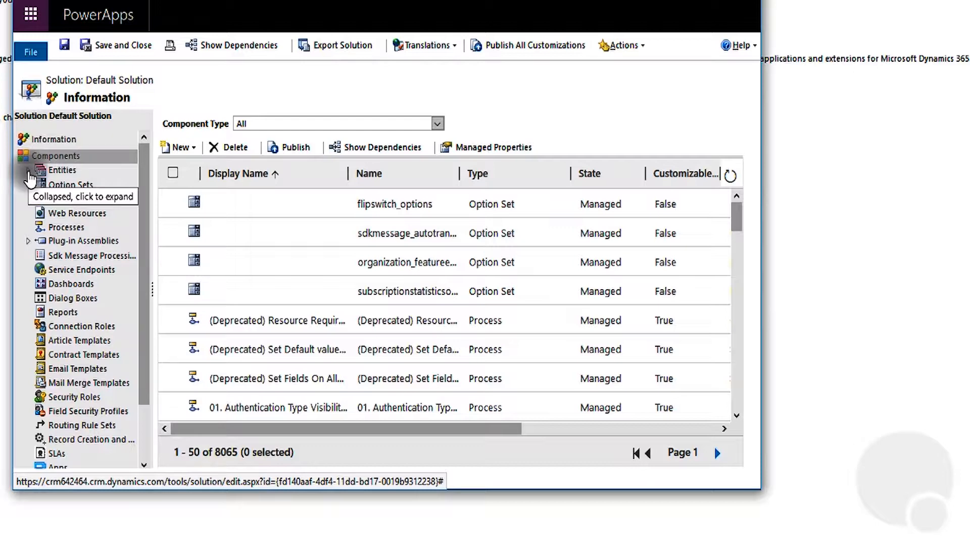
pyautogui.click(29, 172)
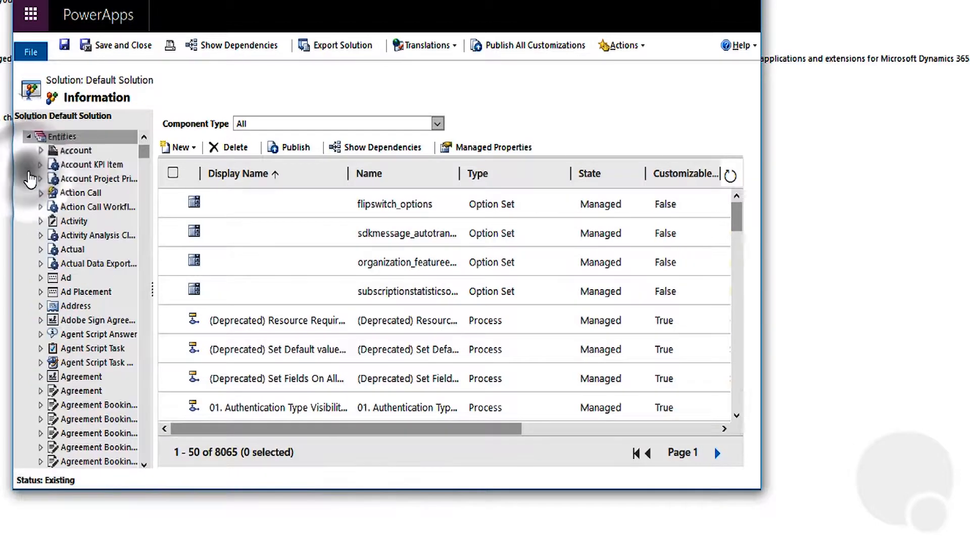
pyautogui.scroll(-10, 55, 253)
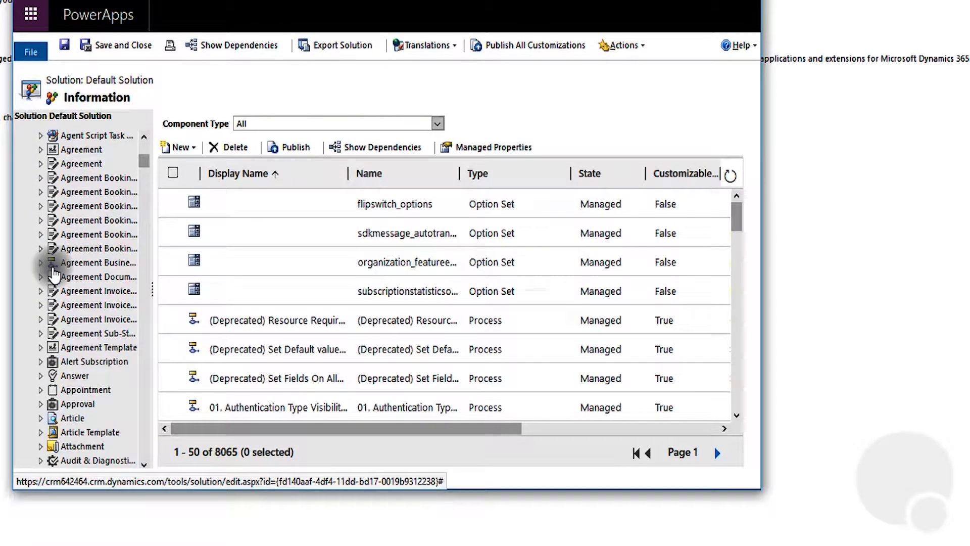
pyautogui.scroll(-15, 55, 275)
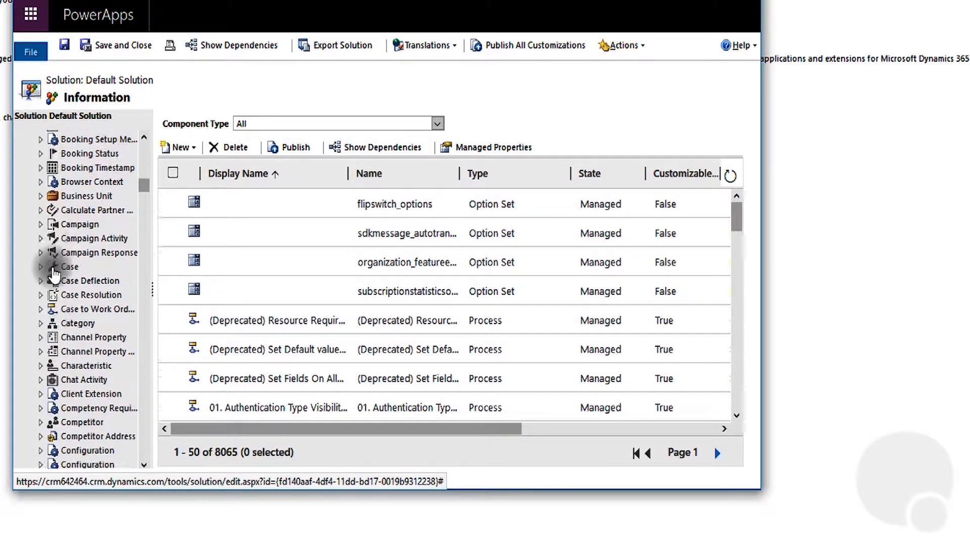
pyautogui.scroll(-15, 55, 275)
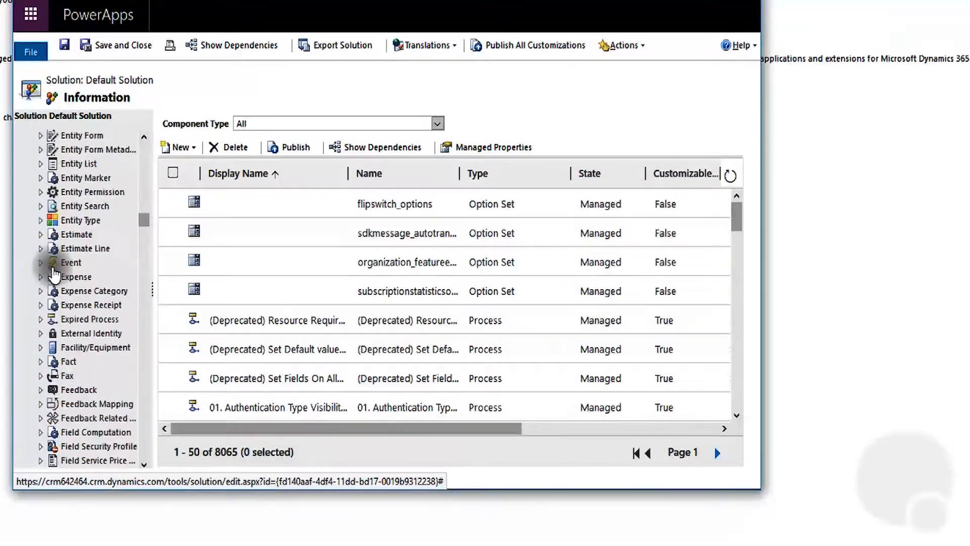
pyautogui.scroll(-15, 55, 273)
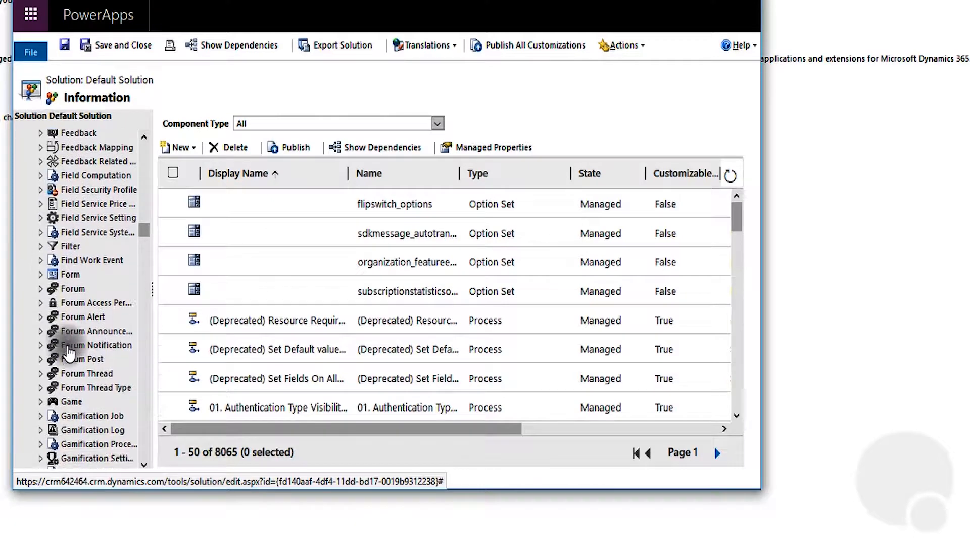
pyautogui.scroll(-10, 69, 352)
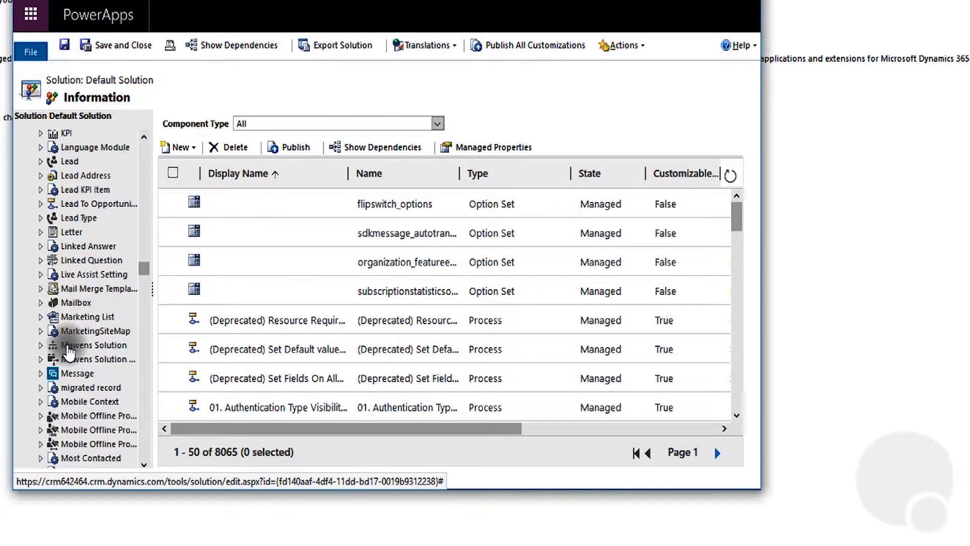
pyautogui.scroll(-15, 70, 352)
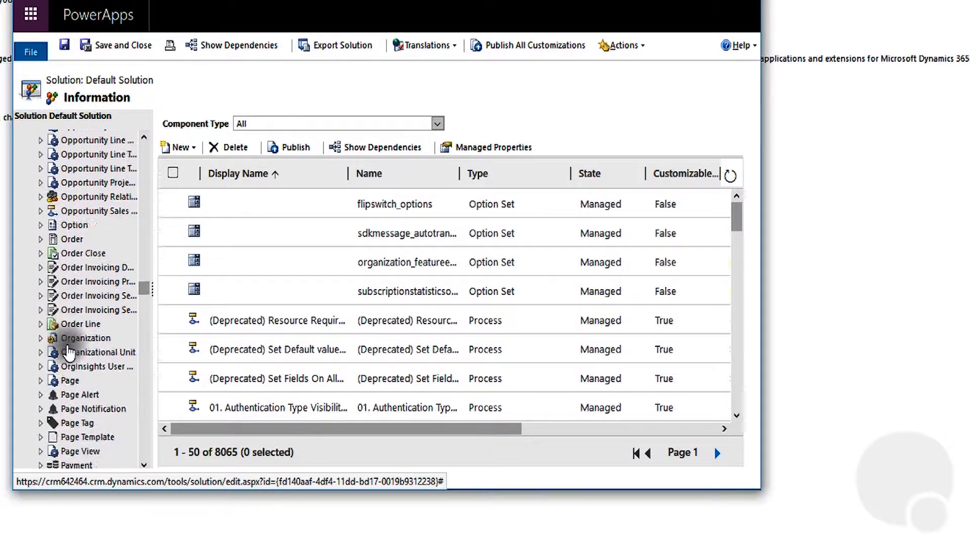
pyautogui.scroll(-15, 69, 352)
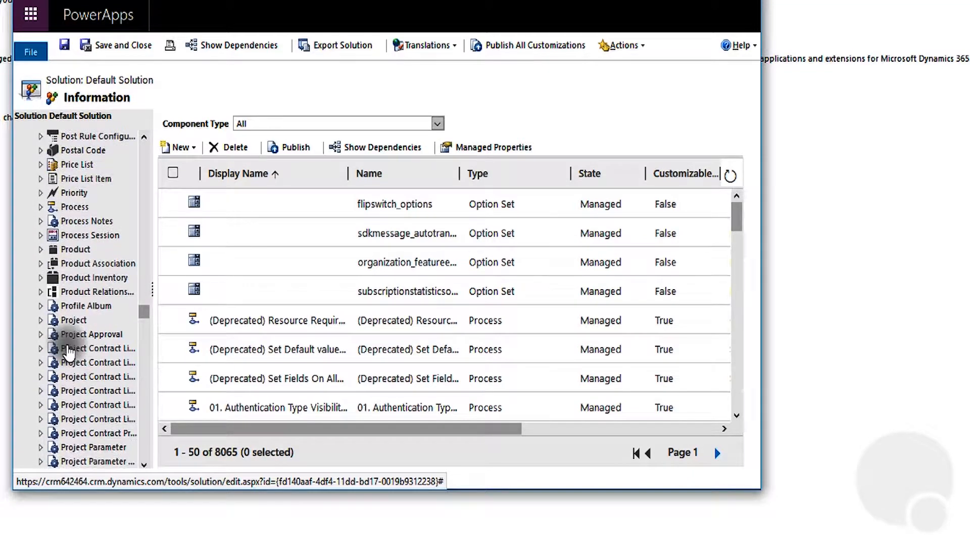
pyautogui.scroll(3, 70, 352)
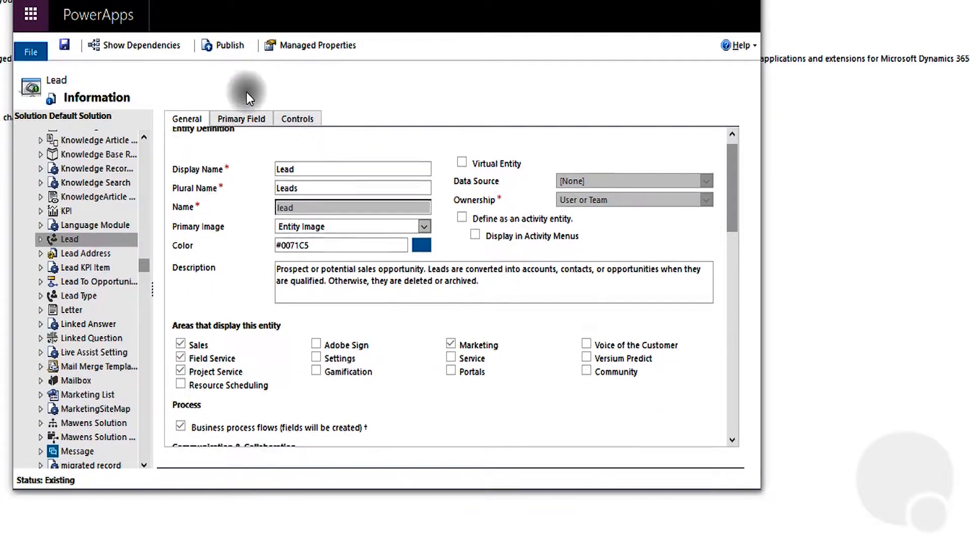
# Expand the Lead entity in the solution tree and open its list of fields
pyautogui.scroll(-10, 59, 228)
pyautogui.scroll(6, 51, 194)
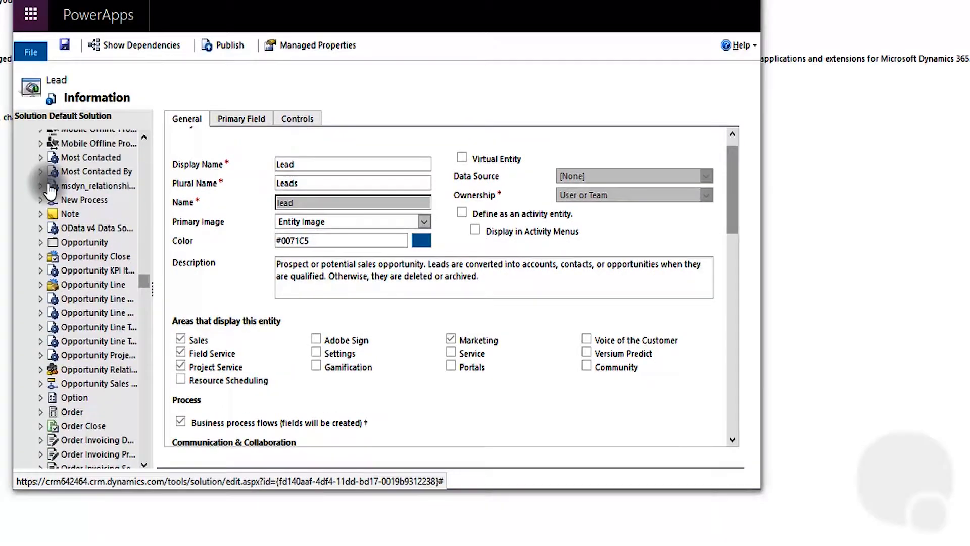
pyautogui.scroll(3, 50, 191)
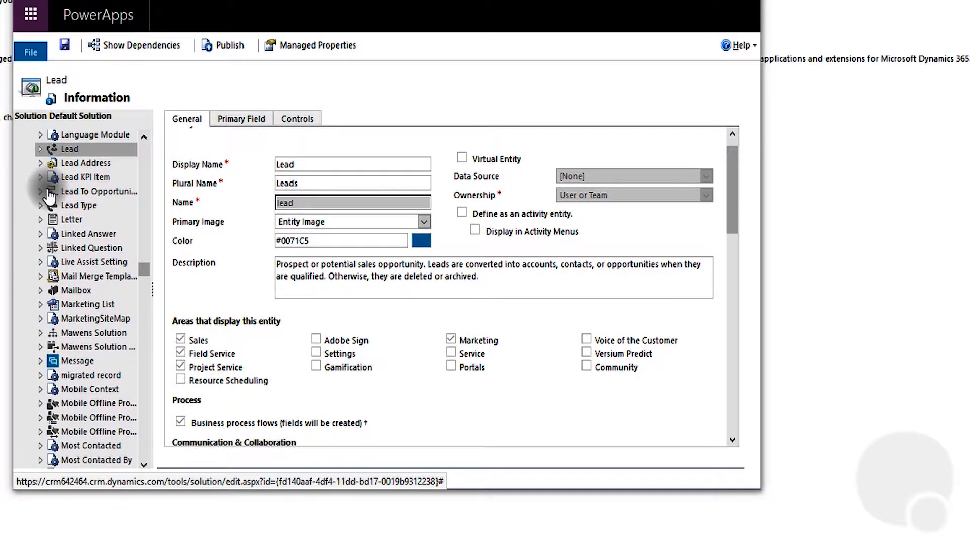
pyautogui.click(41, 149)
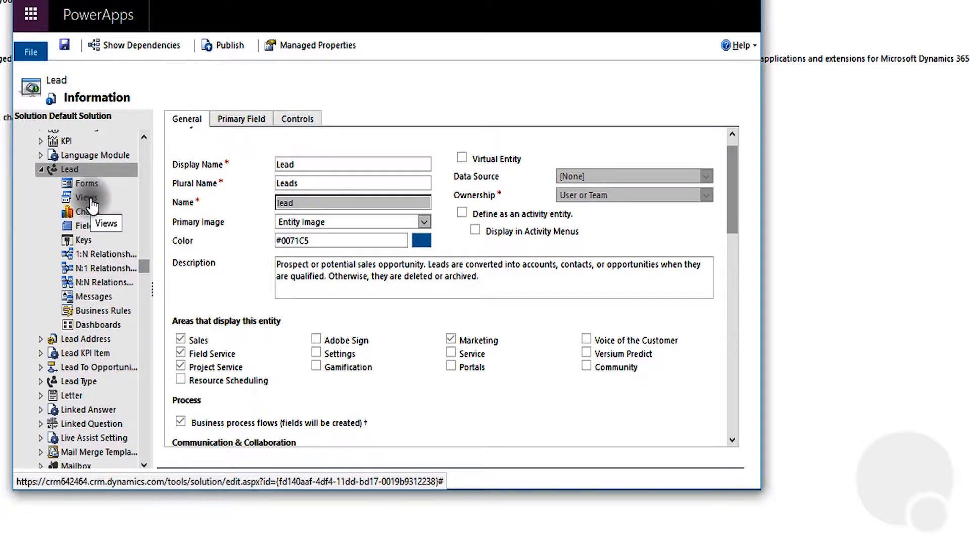
pyautogui.click(83, 233)
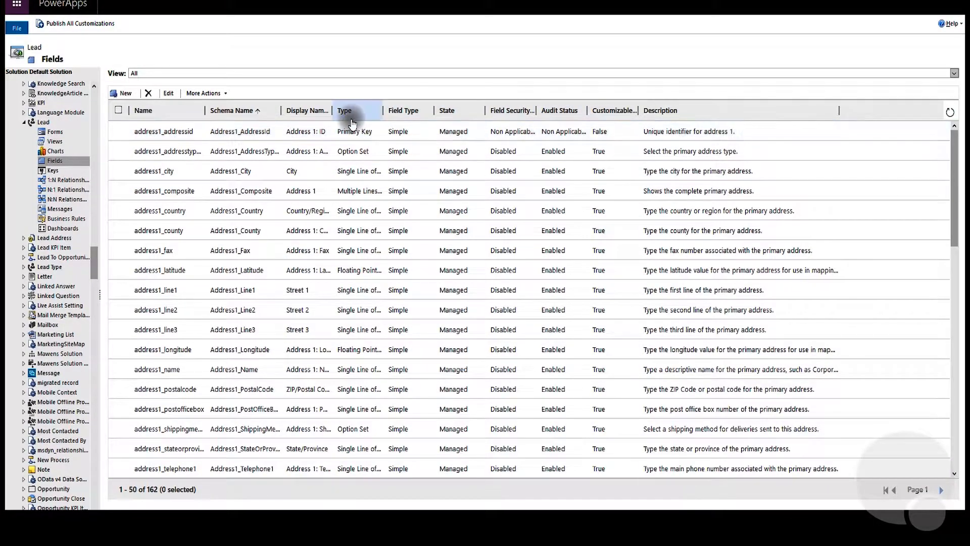
# Sort the Lead fields by display name and open the Status Reason (statuscode) field on page 3
pyautogui.click(318, 114)
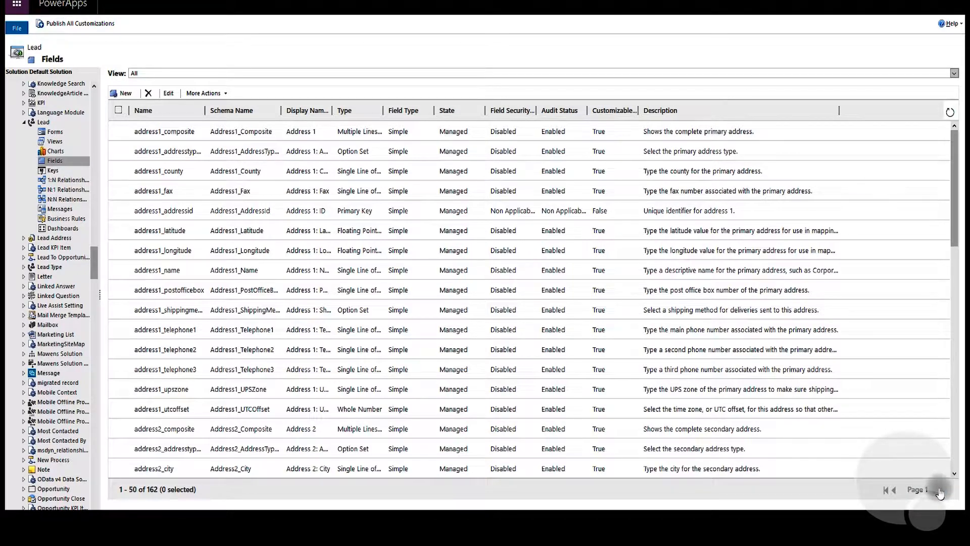
pyautogui.click(942, 490)
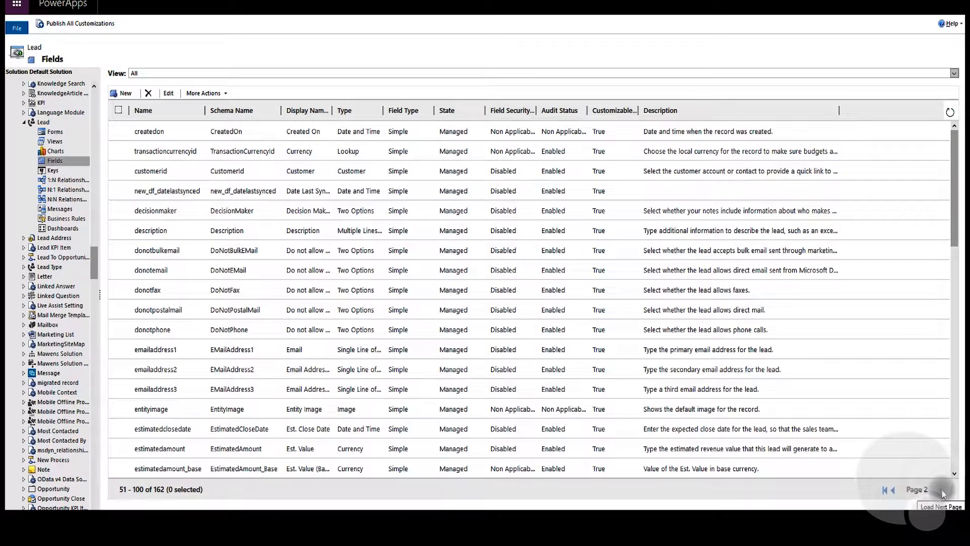
pyautogui.click(943, 490)
pyautogui.click(942, 490)
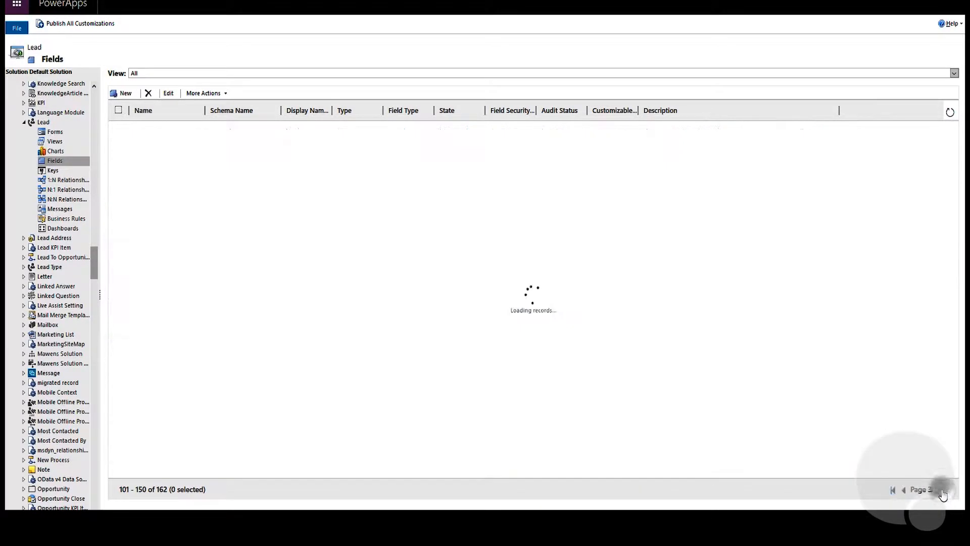
pyautogui.click(893, 490)
pyautogui.scroll(-1, 443, 334)
pyautogui.scroll(-10, 441, 331)
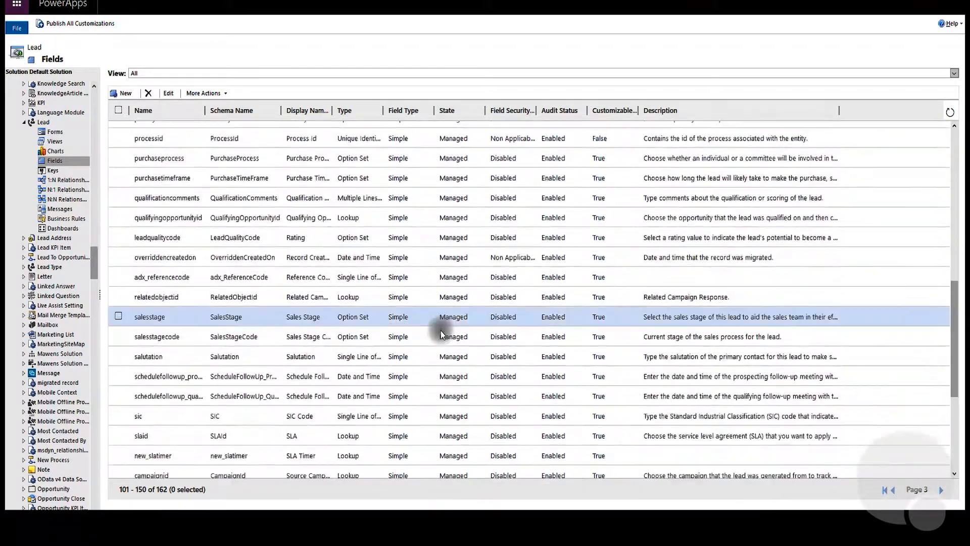
pyautogui.scroll(-3, 383, 356)
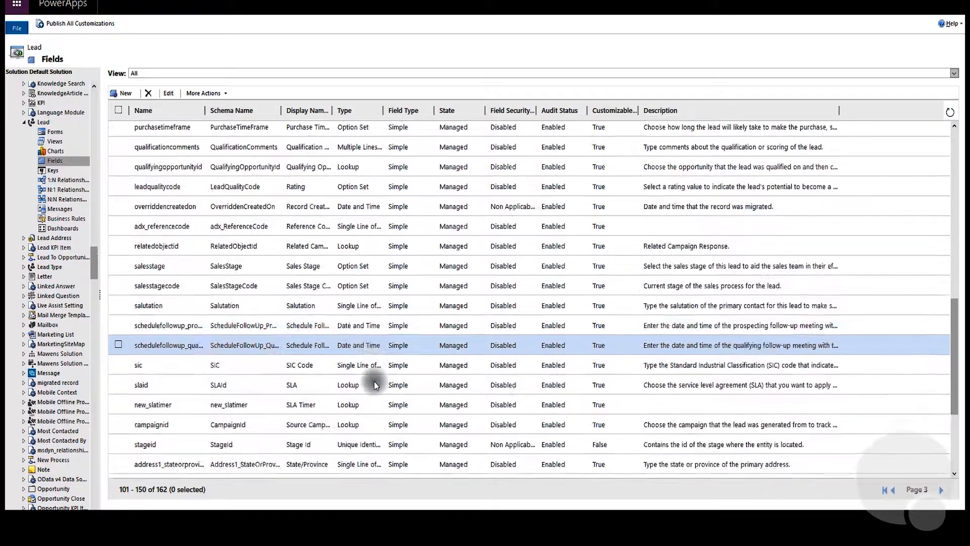
pyautogui.scroll(-1, 364, 392)
pyautogui.click(369, 410)
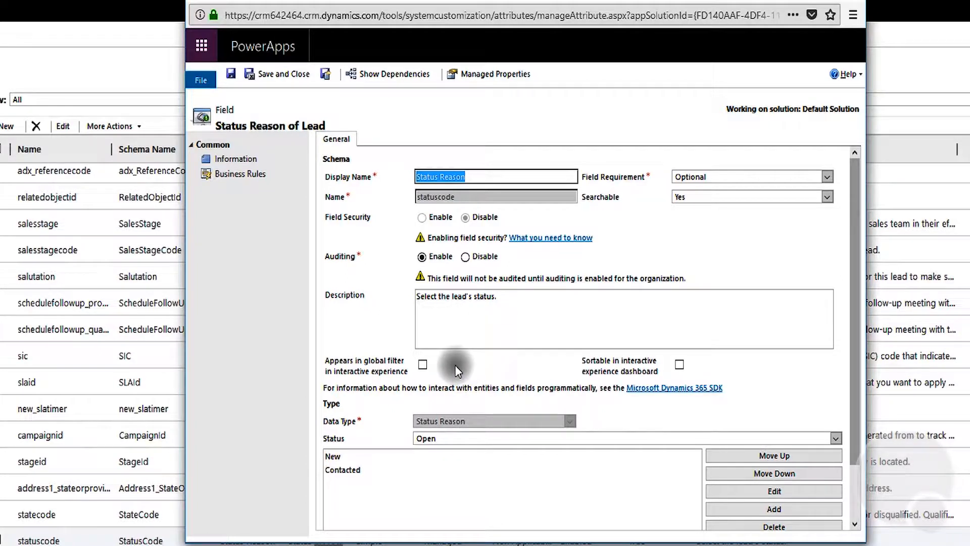
# Add a new status reason labelled "Can Not Deliver" under the Disqualified status of the Lead
pyautogui.click(437, 443)
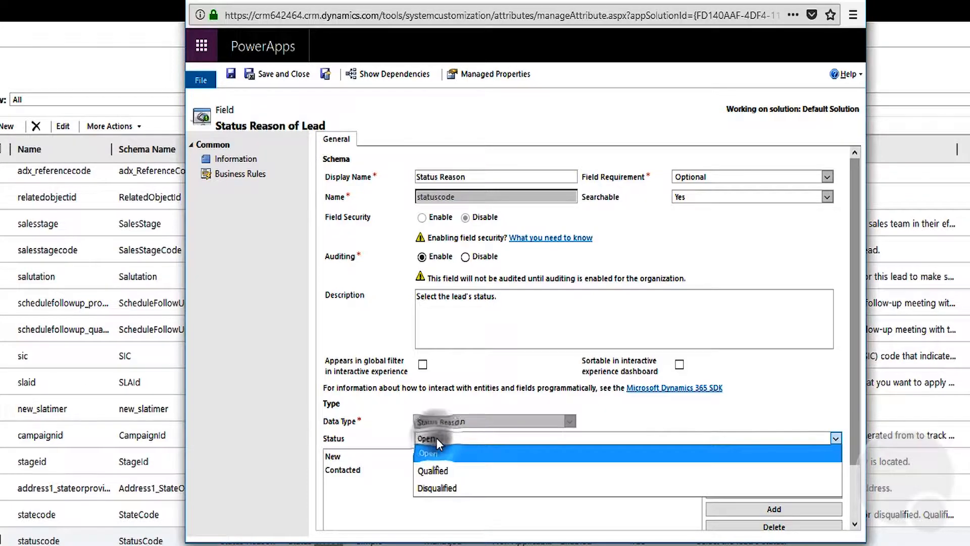
pyautogui.click(439, 487)
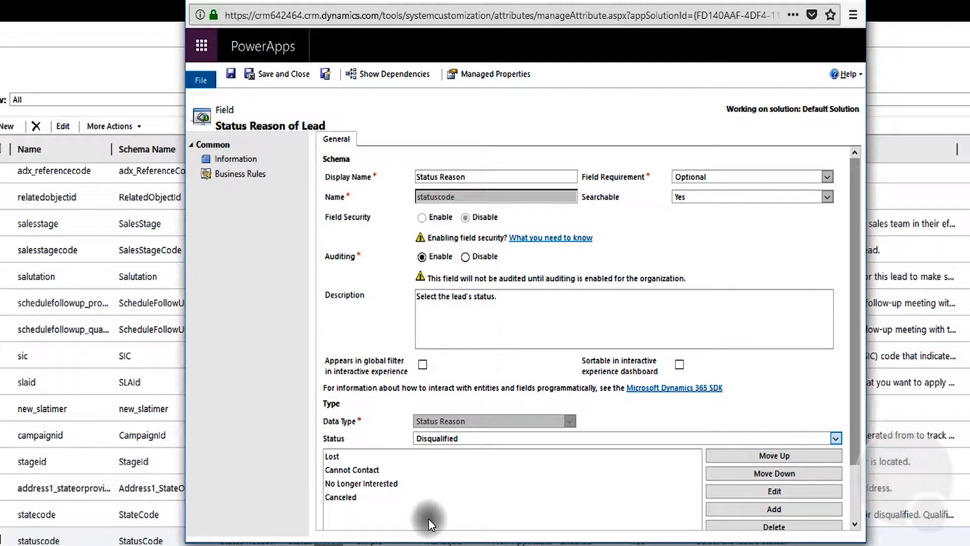
pyautogui.scroll(-2, 469, 494)
pyautogui.scroll(-2, 470, 489)
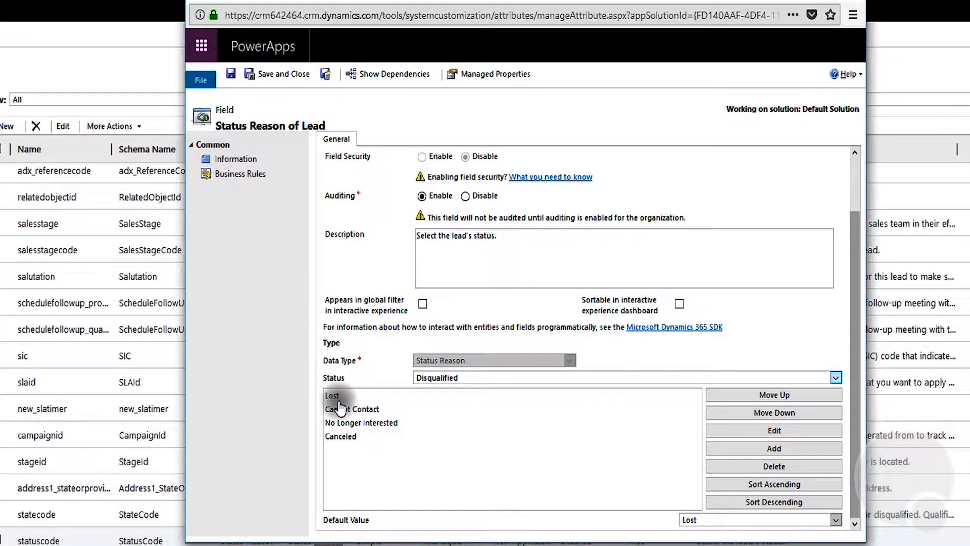
pyautogui.click(804, 450)
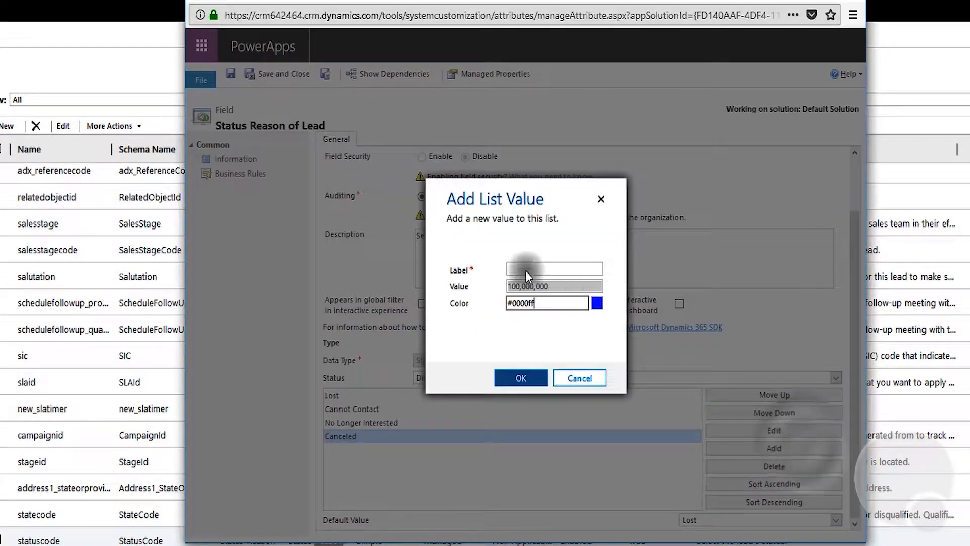
pyautogui.click(535, 269)
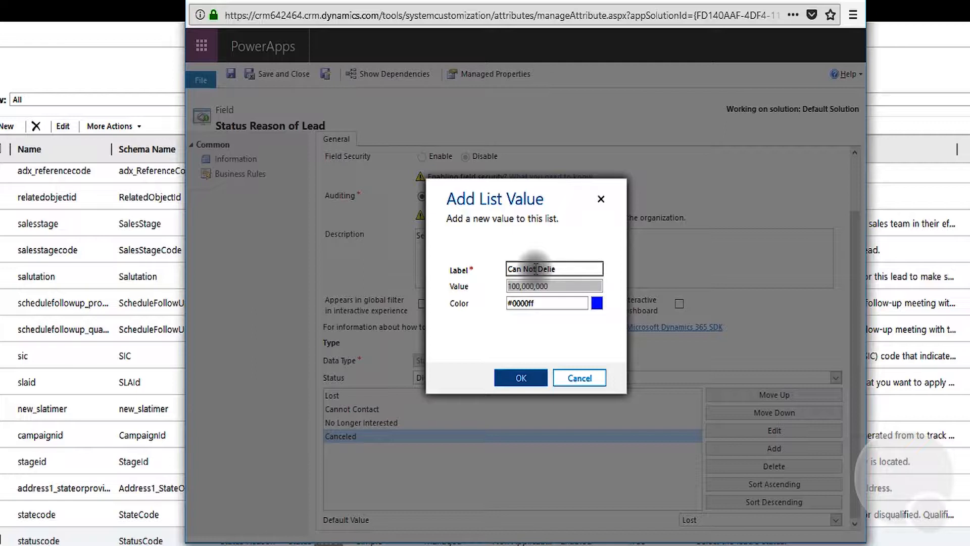
pyautogui.write('Can Not Deliver')
pyautogui.click(526, 383)
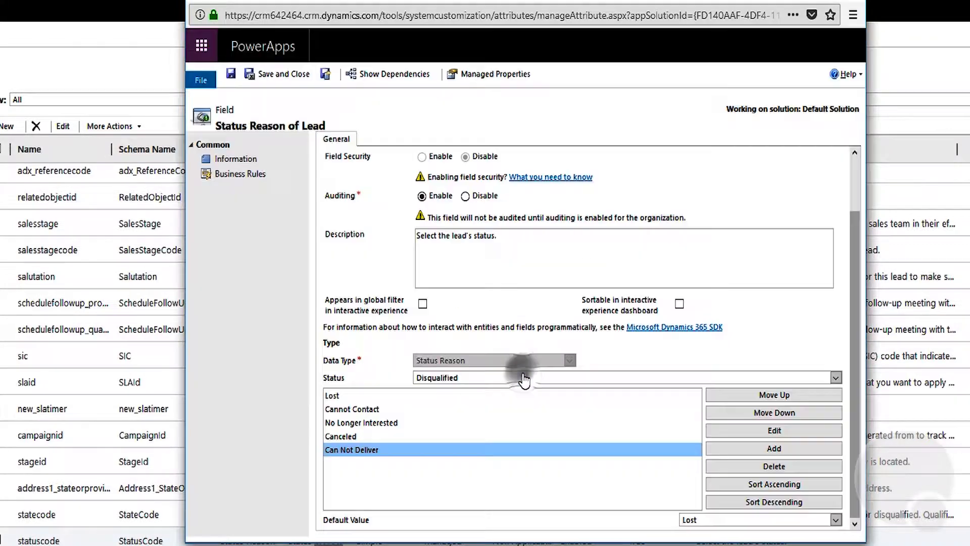
# Move the Can Not Deliver status reason up the Disqualified list so it sits directly below Cannot Contact
pyautogui.click(785, 396)
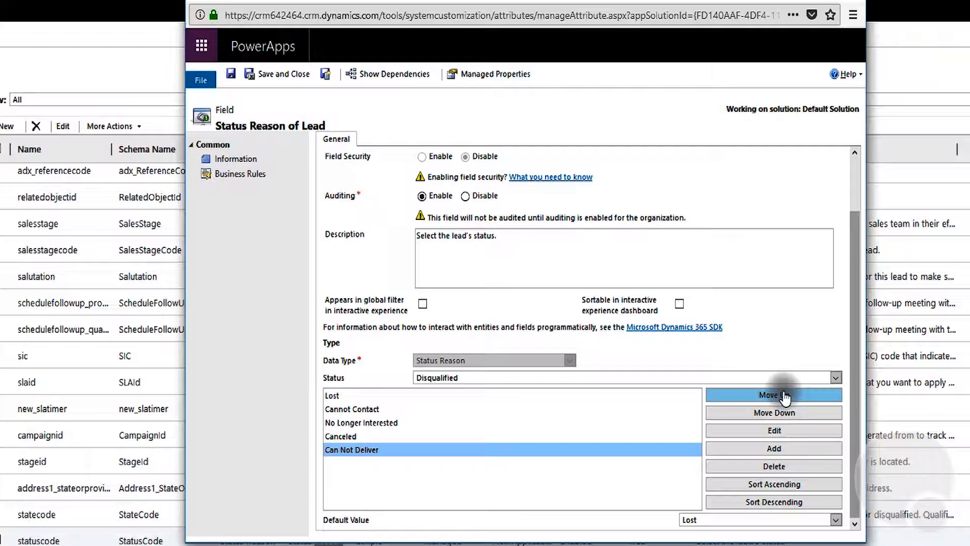
pyautogui.click(785, 396)
pyautogui.click(785, 395)
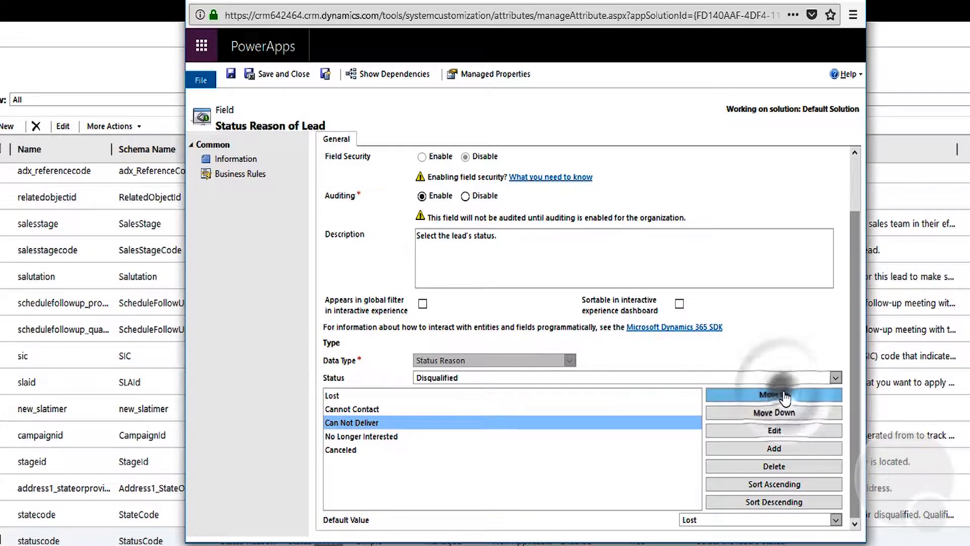
# Open the Cannot Contact status reason's edit dialog to review its details, and dismiss it
pyautogui.click(355, 410)
pyautogui.click(778, 432)
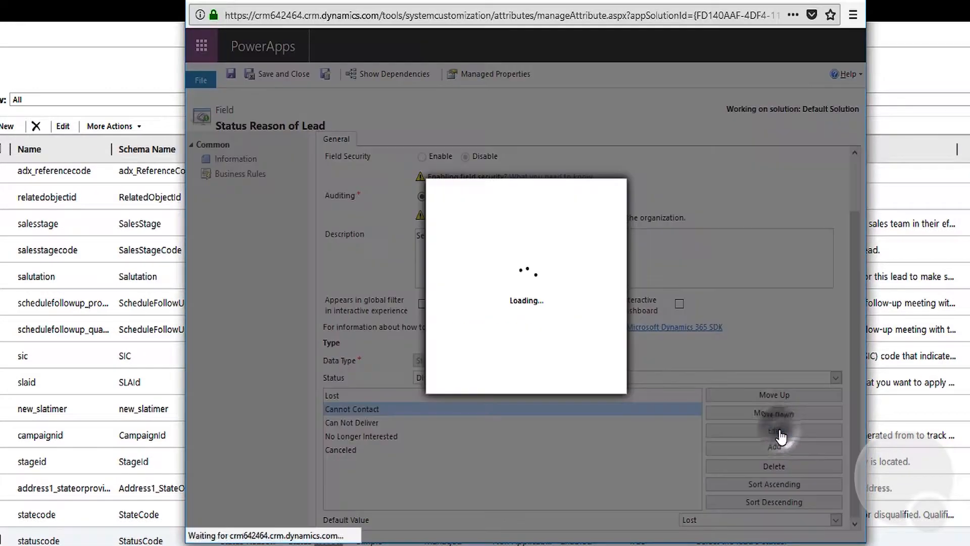
pyautogui.click(571, 379)
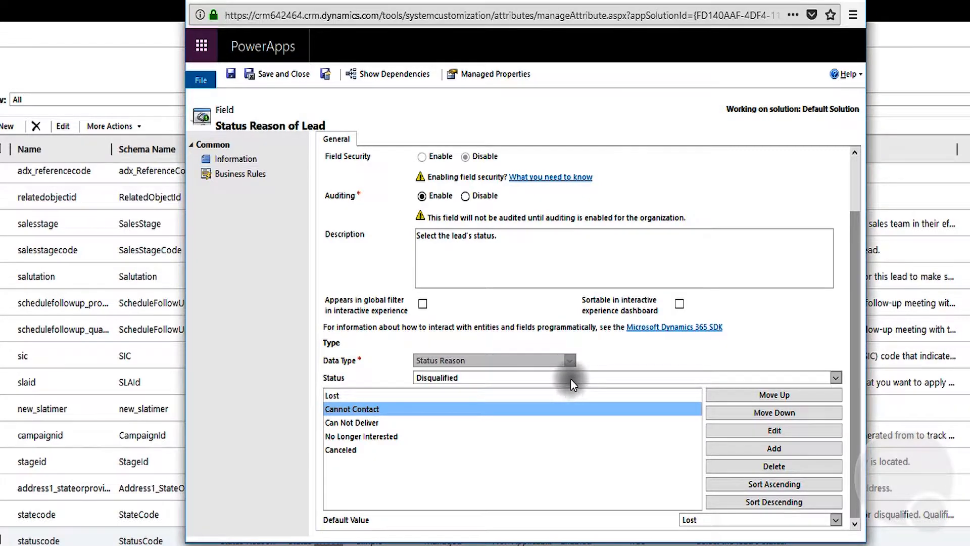
# Save and close the Lead's Status Reason field and publish all customizations
pyautogui.scroll(2, 480, 242)
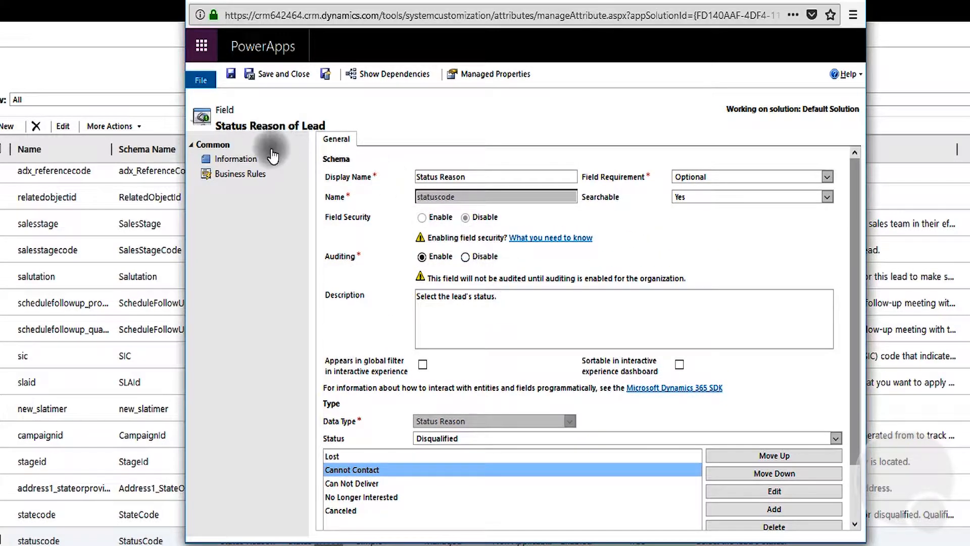
pyautogui.click(287, 75)
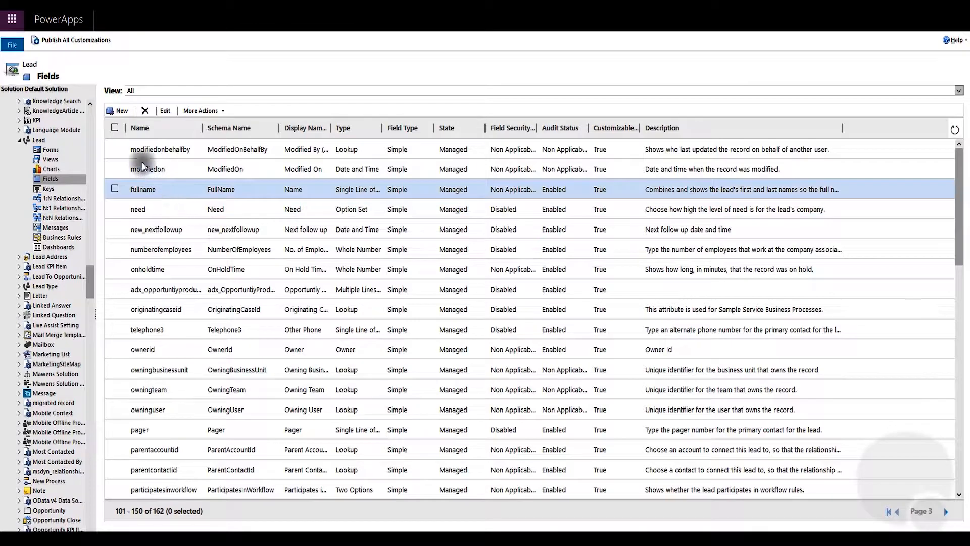
pyautogui.click(85, 41)
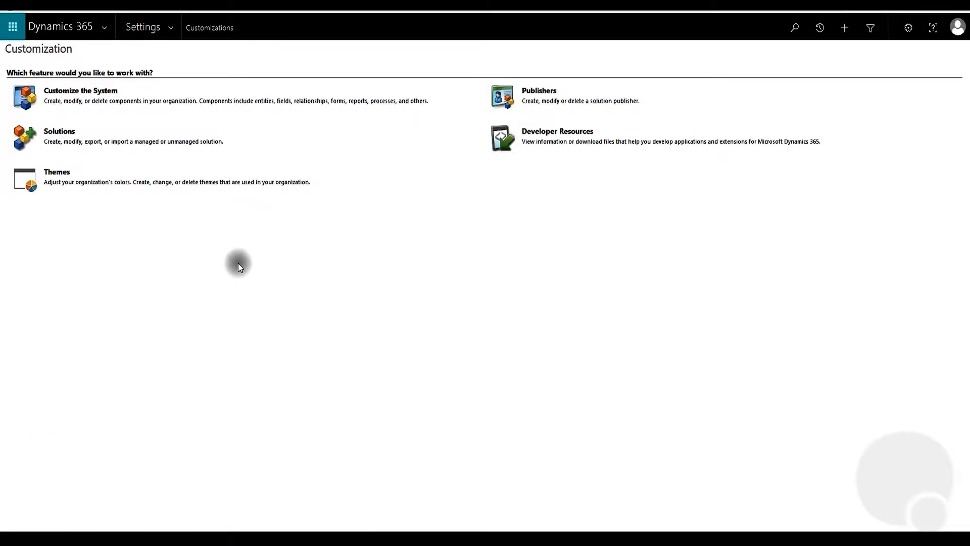
# Open the most recently viewed lead record and display its available disqualification reasons
pyautogui.click(174, 30)
pyautogui.click(171, 27)
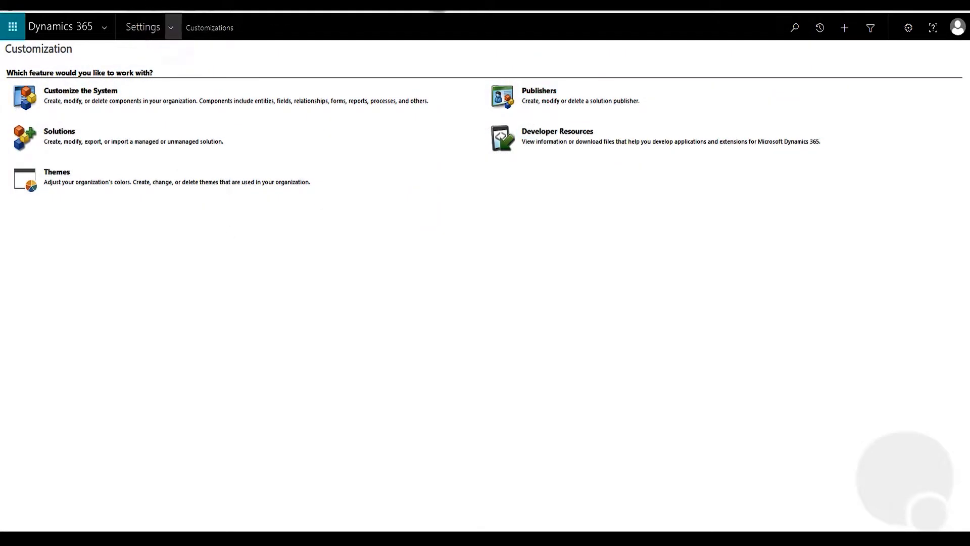
pyautogui.click(821, 30)
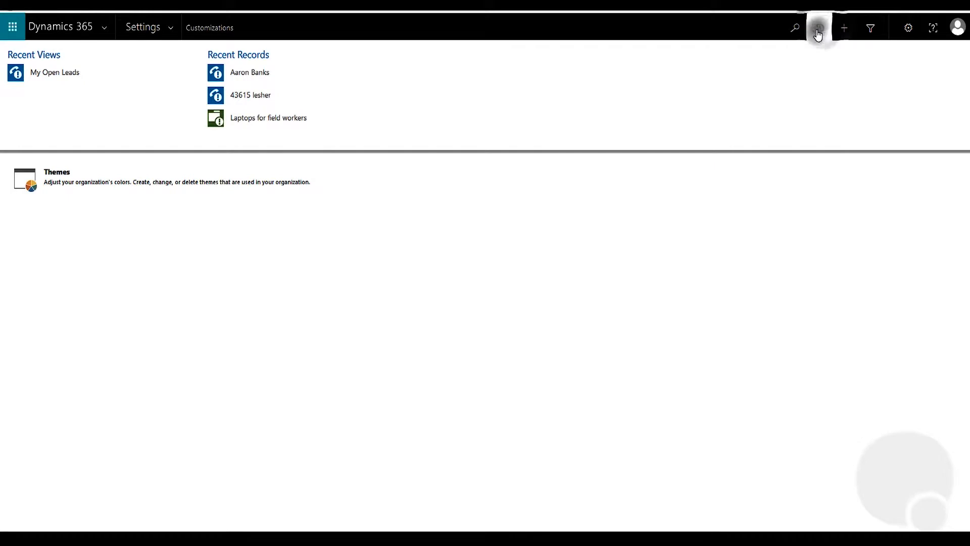
pyautogui.click(250, 73)
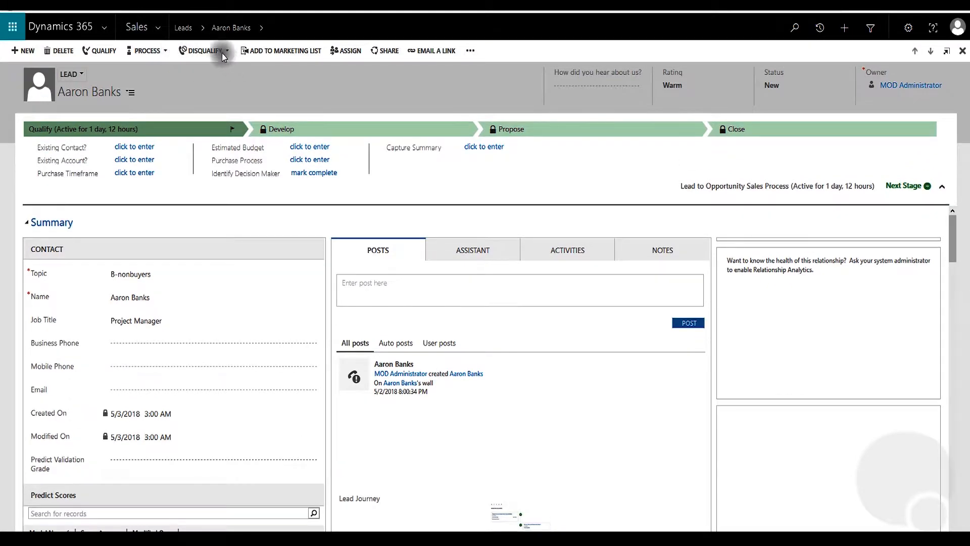
pyautogui.click(227, 51)
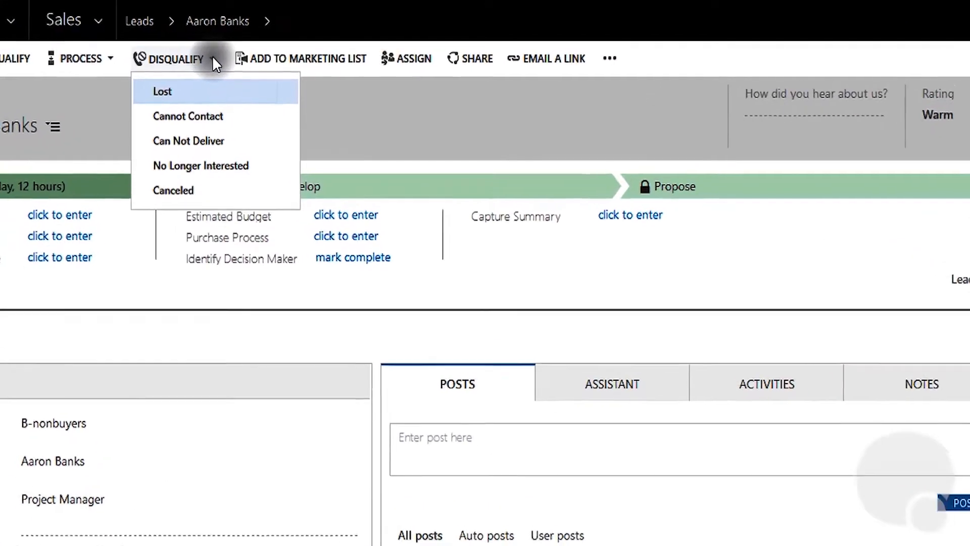